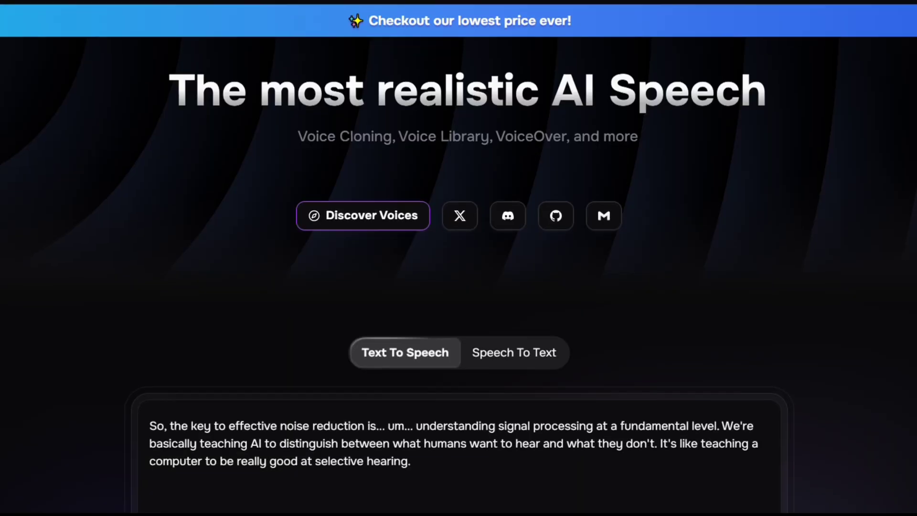
Step: Scroll down, switch the voice model to V1.6 Control (Beta), and pick a recently used voice
scroll(458, 258, down, 4)
scroll(458, 258, down, 13)
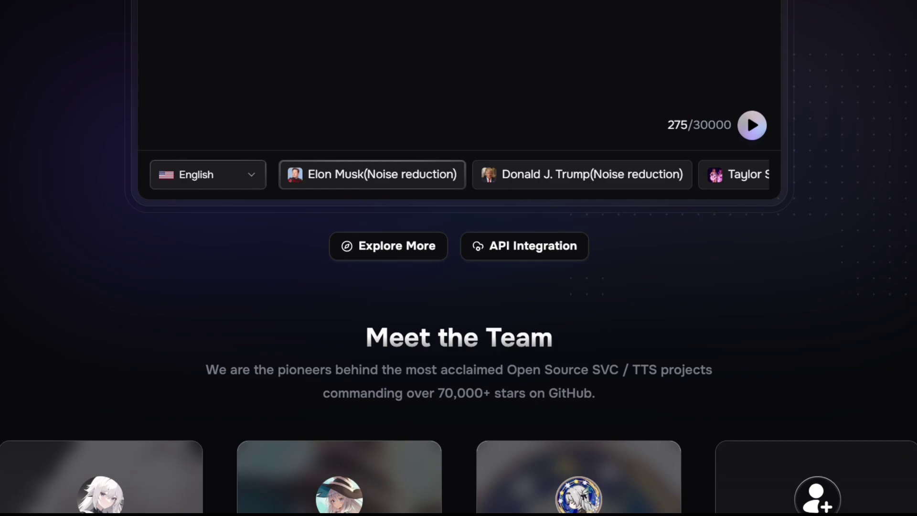
scroll(459, 258, down, 9)
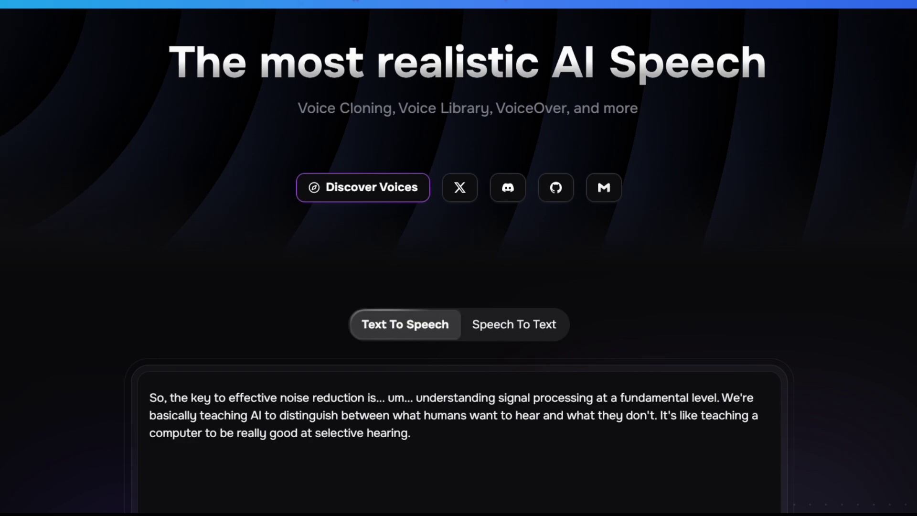
scroll(458, 258, down, 15)
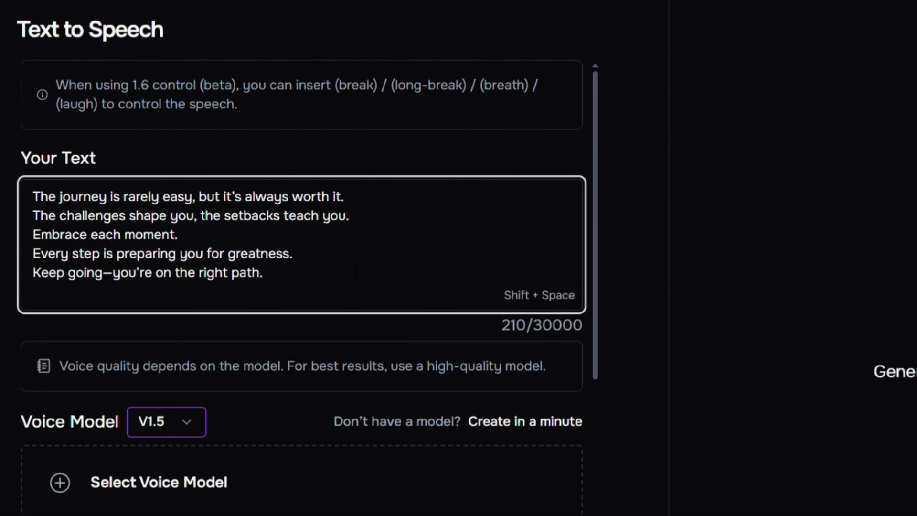
scroll(595, 355, down, 3)
click(131, 309)
click(184, 371)
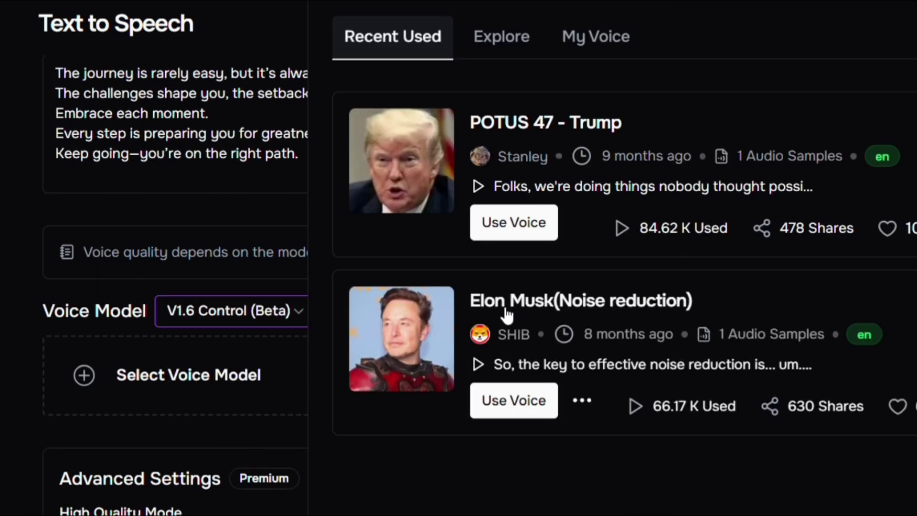
click(514, 420)
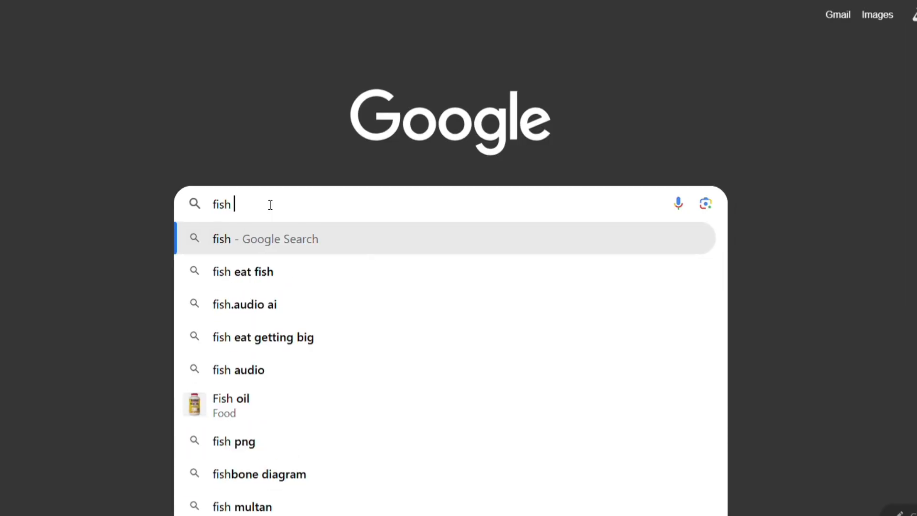
Step: Search Google for 'fish audio' and open the fish.audio result
key(Escape)
text(o)
key(Return)
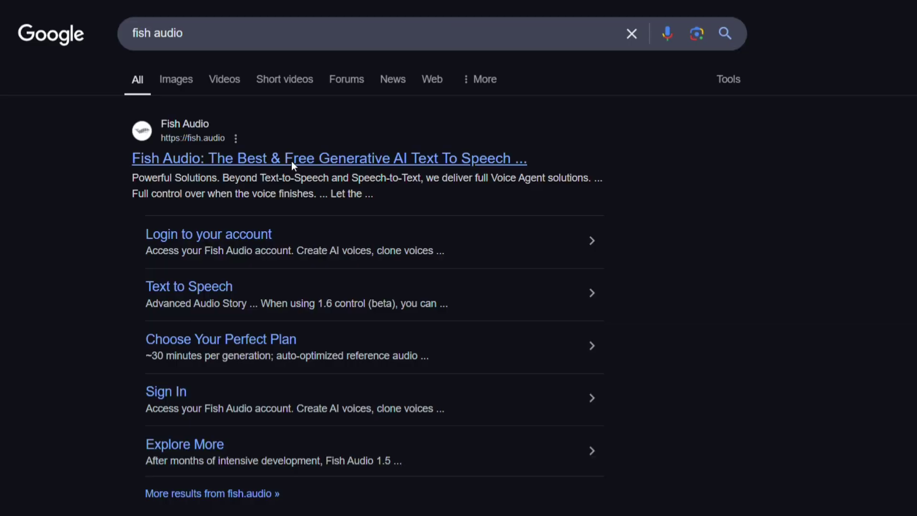
click(291, 162)
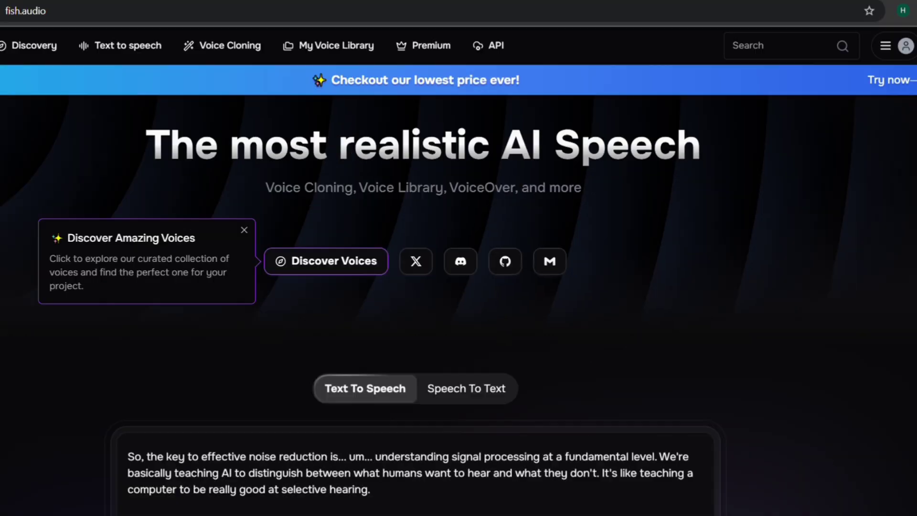
Step: Log in through Login / Sign up in the top-right account menu
click(895, 46)
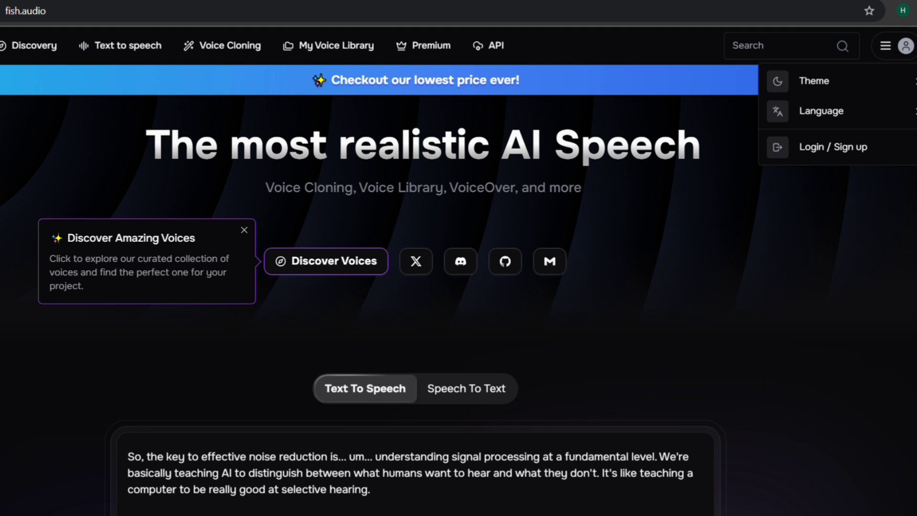
click(863, 148)
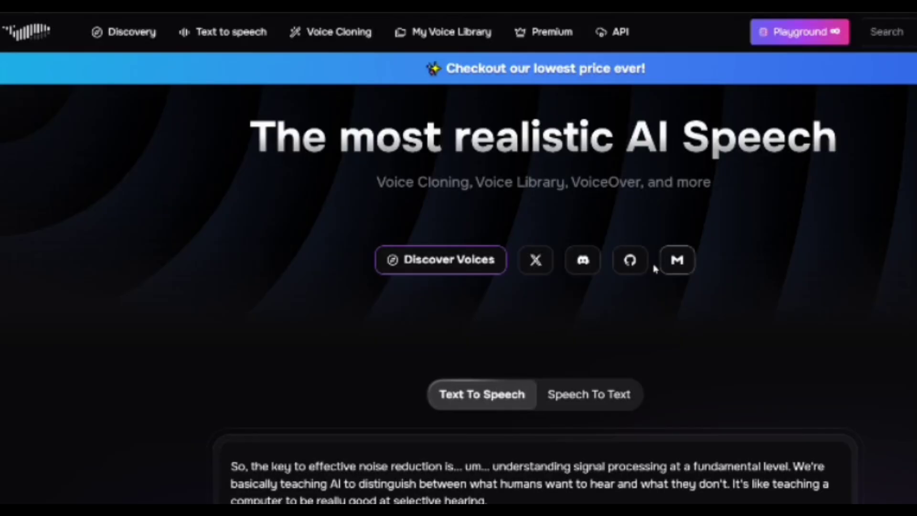
Step: Open Discovery twice and scroll down through the List of Models each time
click(137, 37)
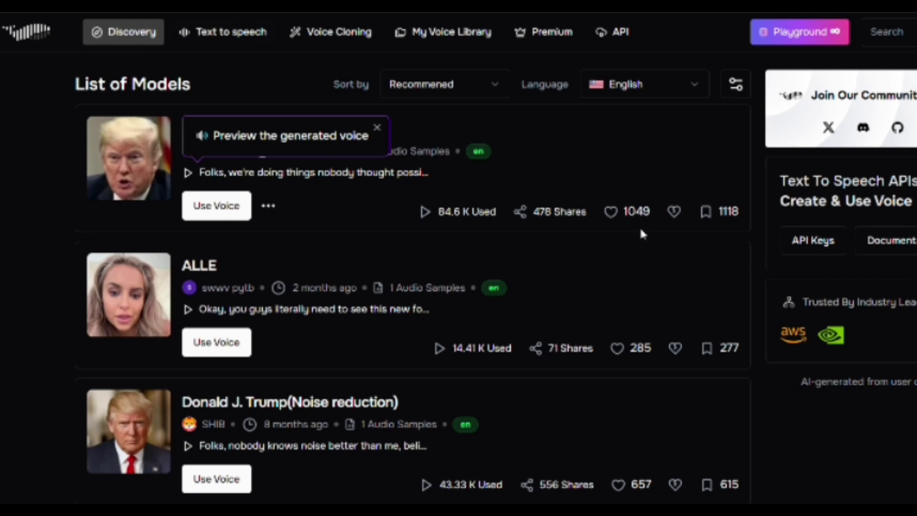
scroll(640, 231, down, 15)
scroll(413, 258, down, 20)
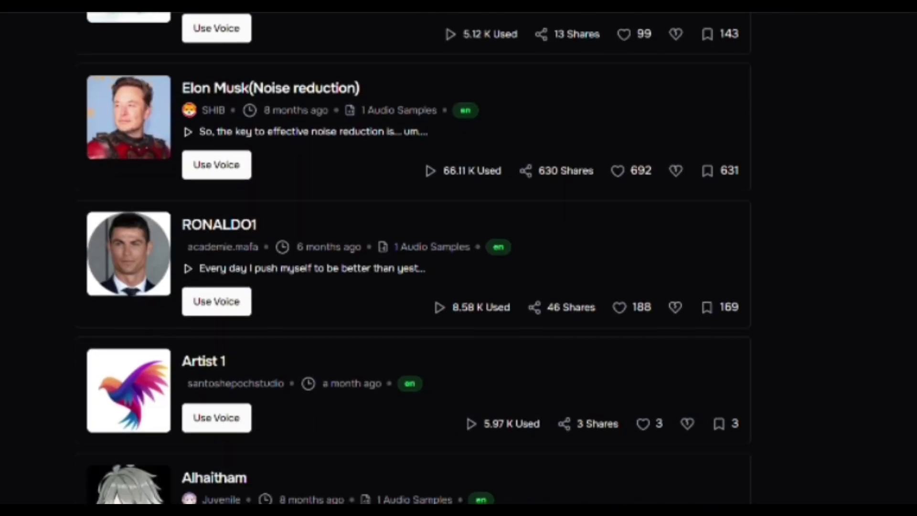
scroll(413, 258, down, 10)
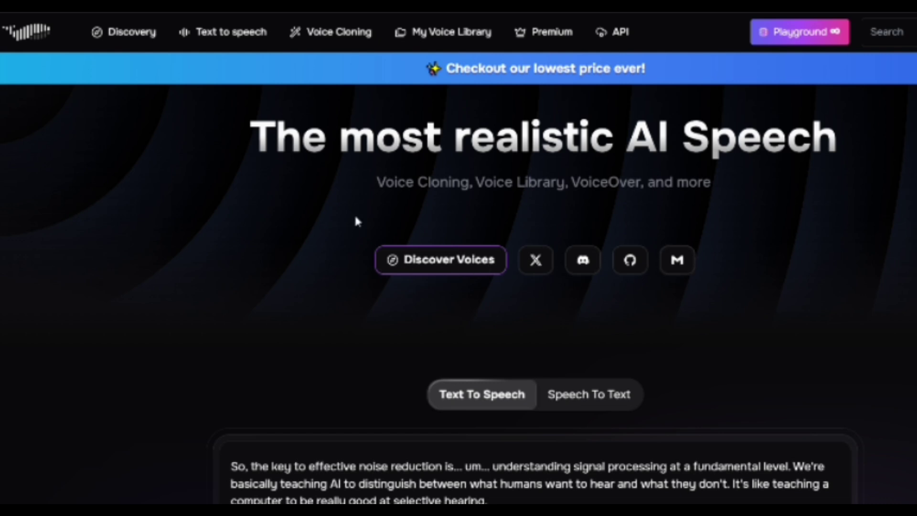
click(138, 34)
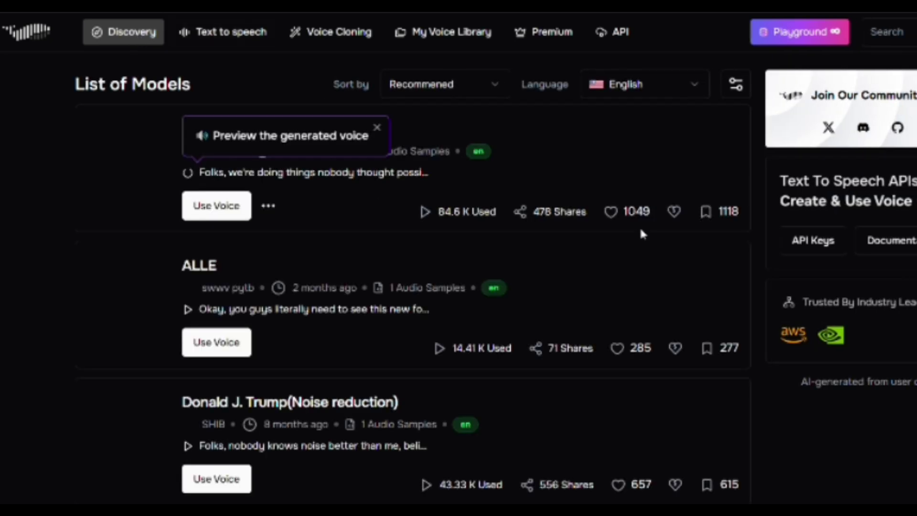
scroll(459, 258, down, 12)
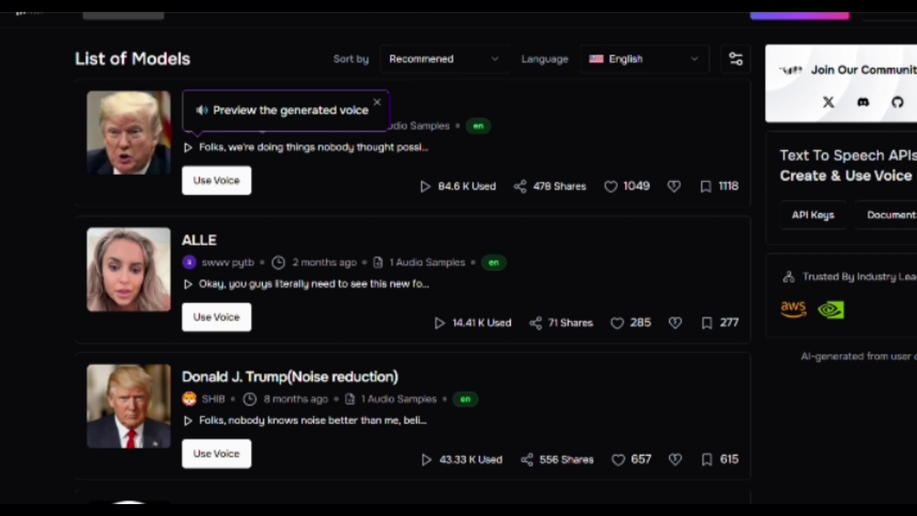
scroll(458, 258, down, 7)
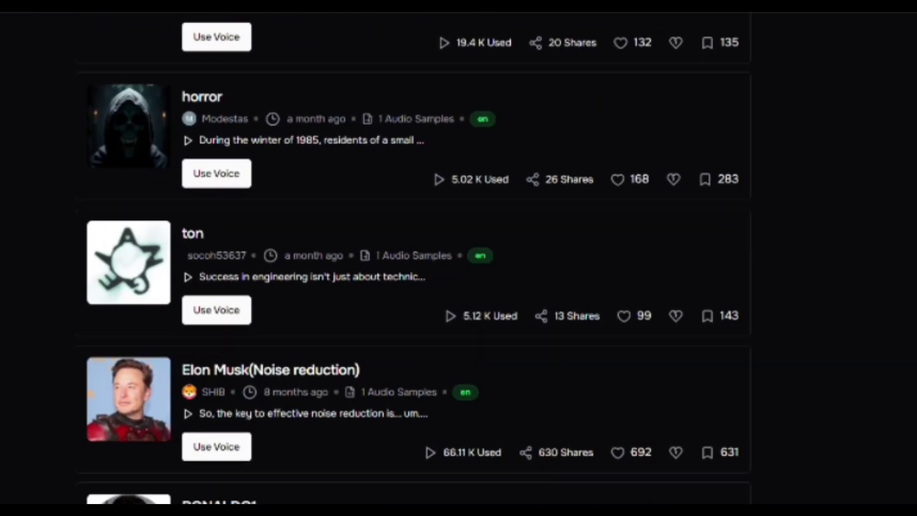
scroll(458, 257, down, 20)
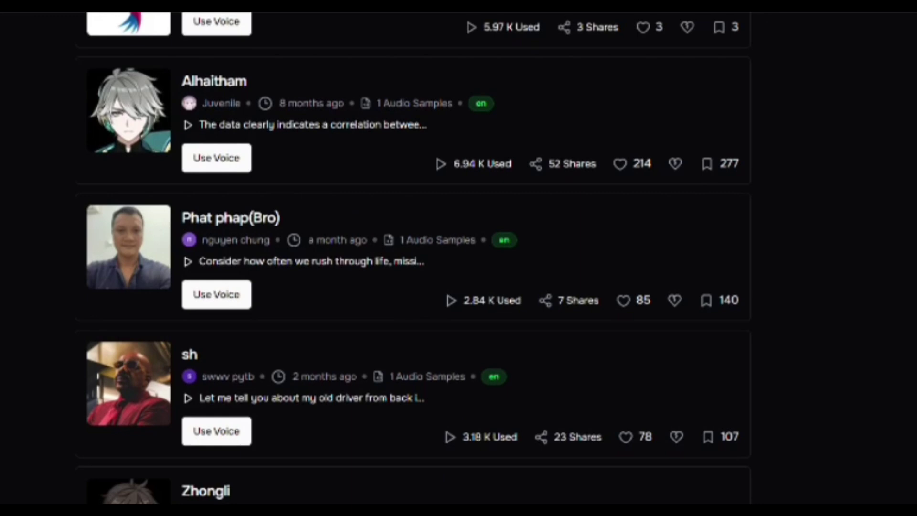
scroll(458, 258, down, 17)
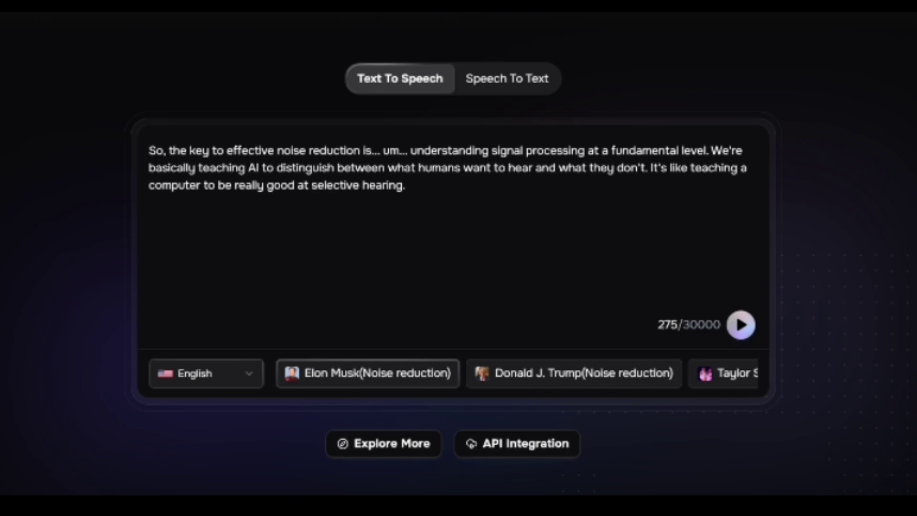
scroll(453, 253, down, 1)
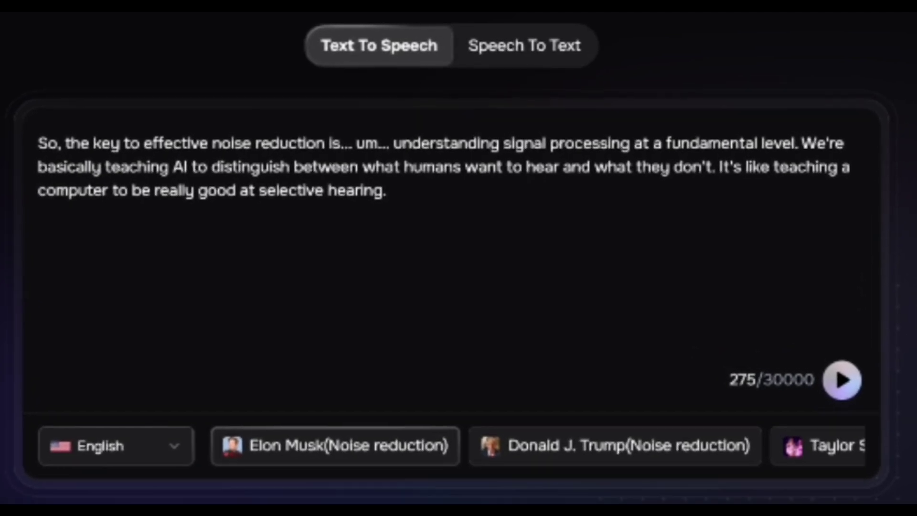
click(519, 61)
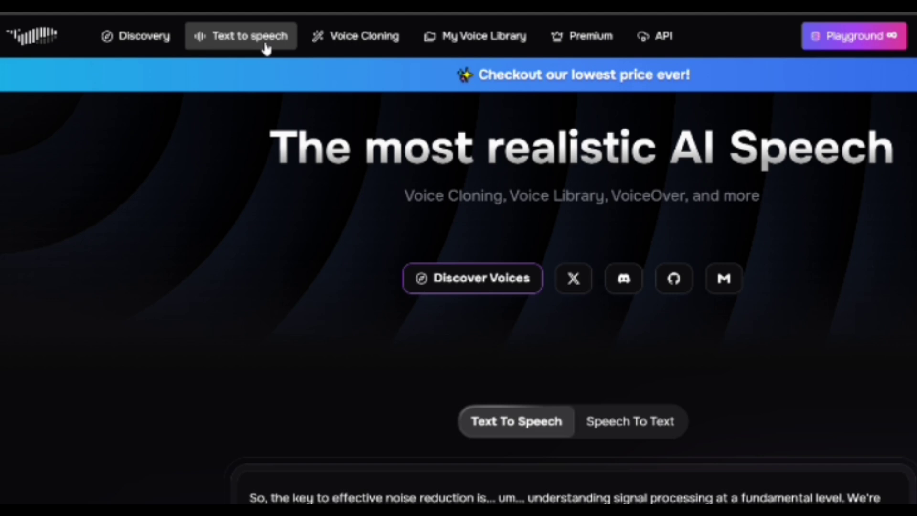
Step: Create an Instant Speech project and paste the five-line, 210-character motivational text
click(266, 48)
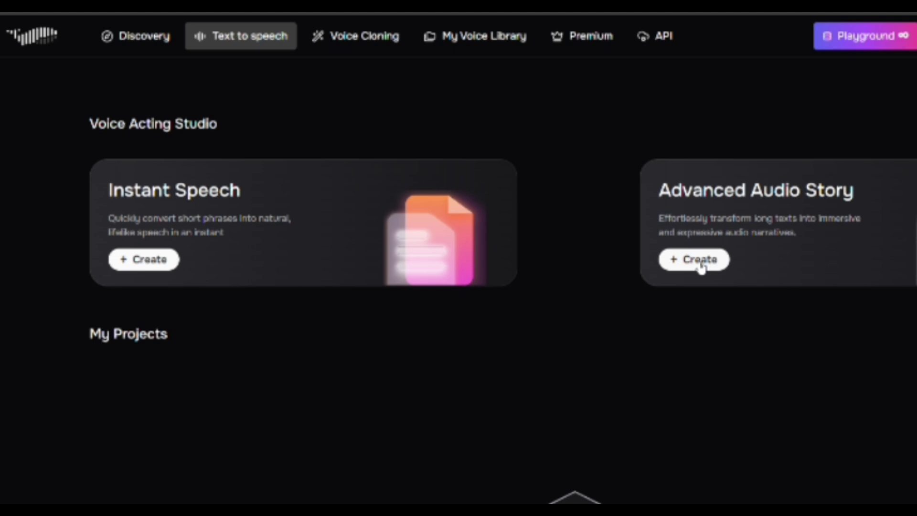
click(148, 262)
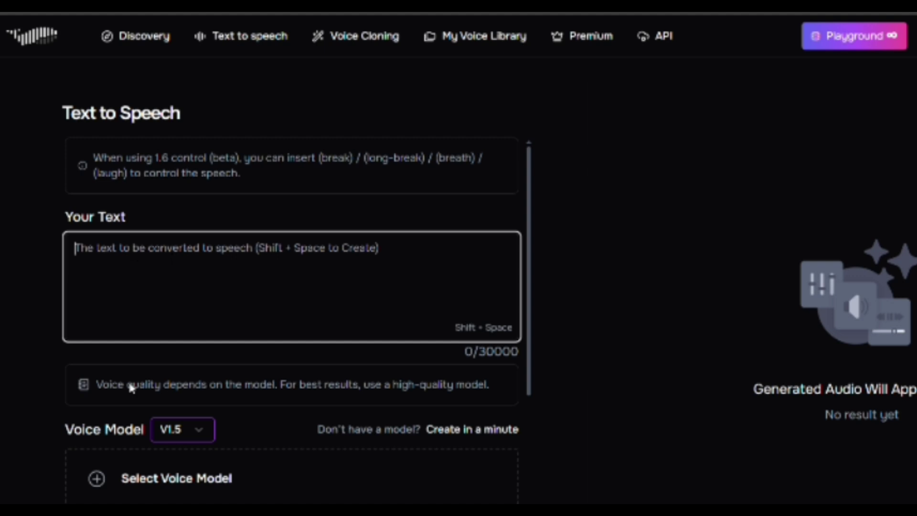
text(The journey is rarely easy, but it's always worth it. The challenges shape you, the setbacks teach you. Embrace each moment. Every step is preparing you for greatness. Keep going—you're on the right path.)
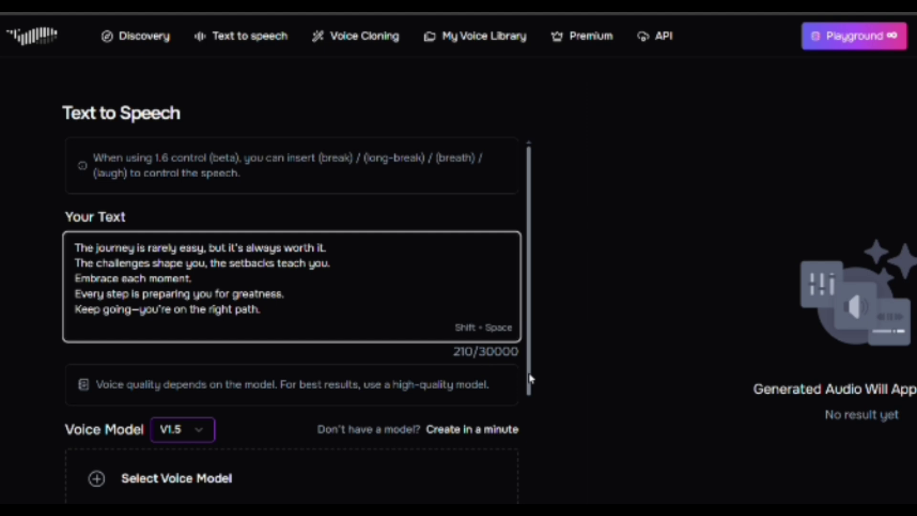
Step: Switch the Voice Model to V1.6 Control (Beta) and bring up the voice picker
drag(530, 378, 540, 424)
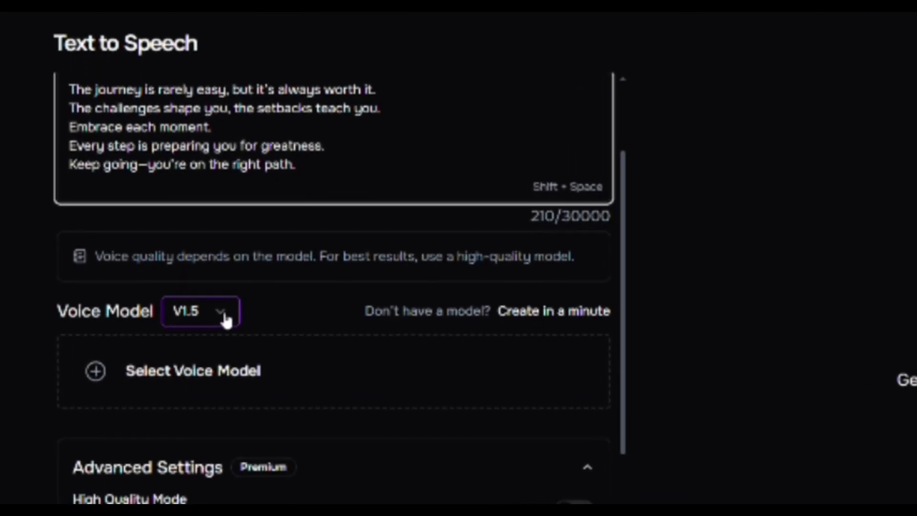
click(222, 315)
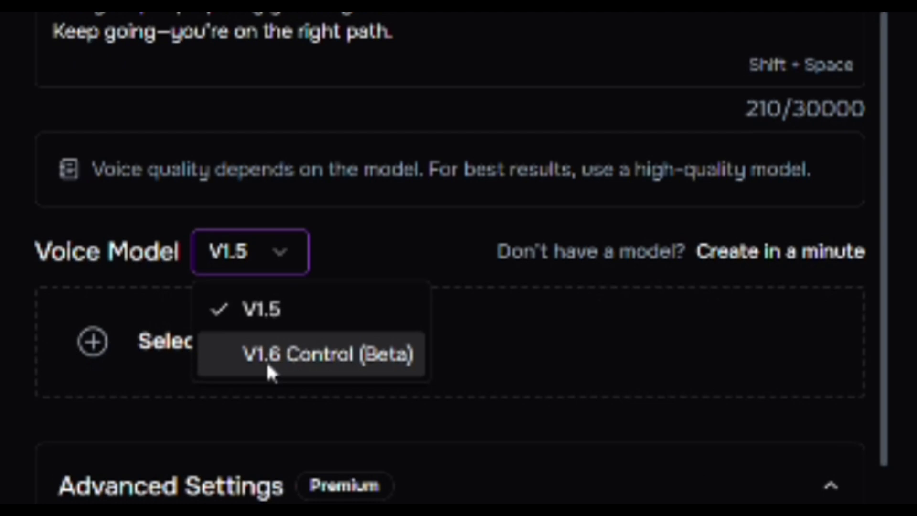
click(282, 363)
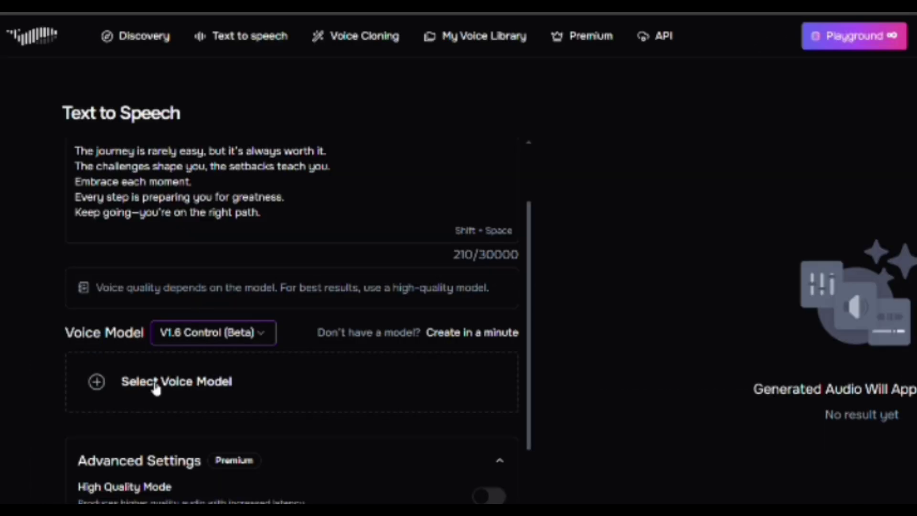
click(156, 388)
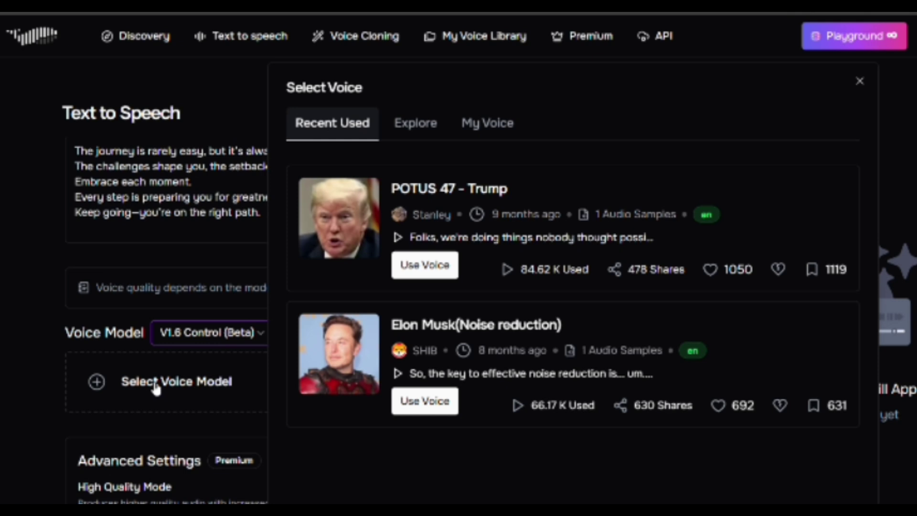
Step: Browse the Explore voices and use Elon Musk (Noise reduction) for the speech
click(420, 127)
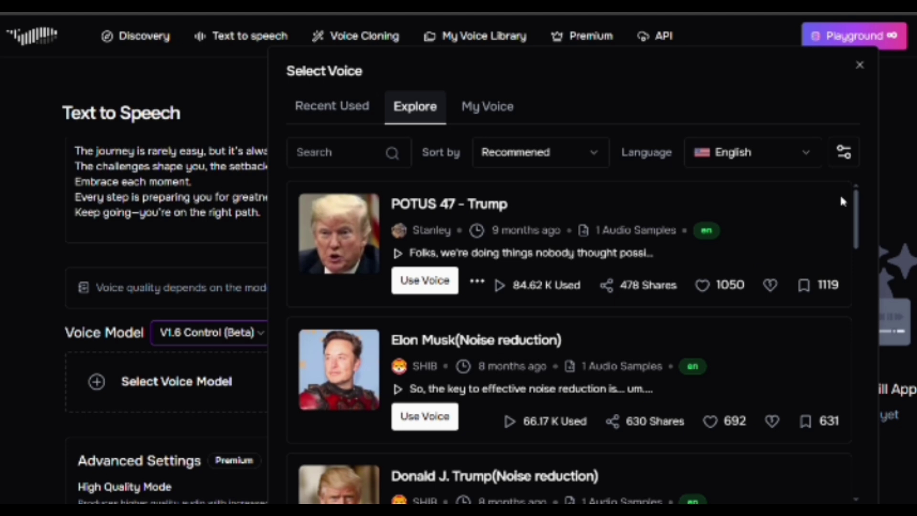
drag(857, 206, 869, 502)
scroll(575, 342, down, 9)
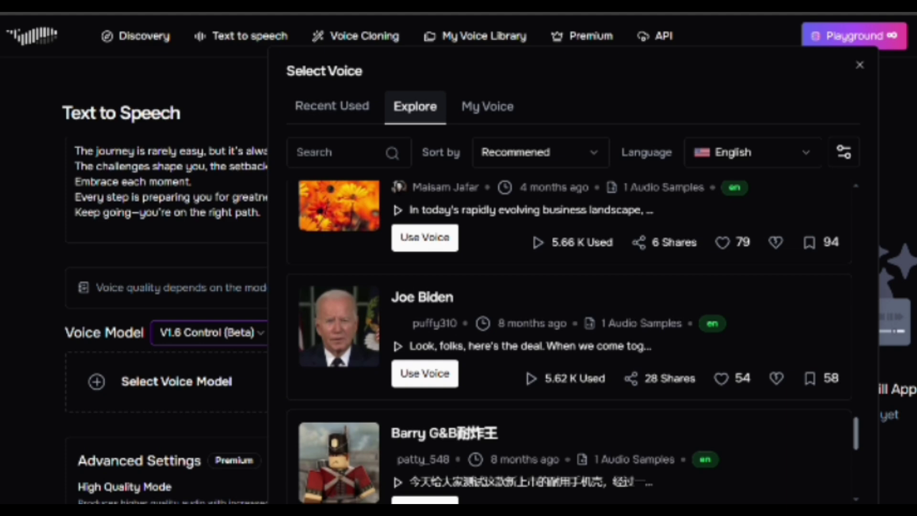
scroll(855, 386, up, 15)
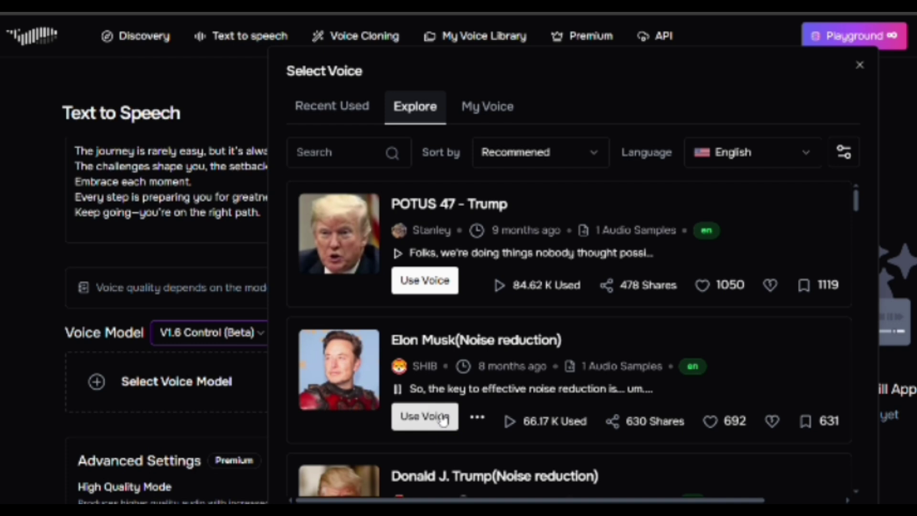
click(416, 420)
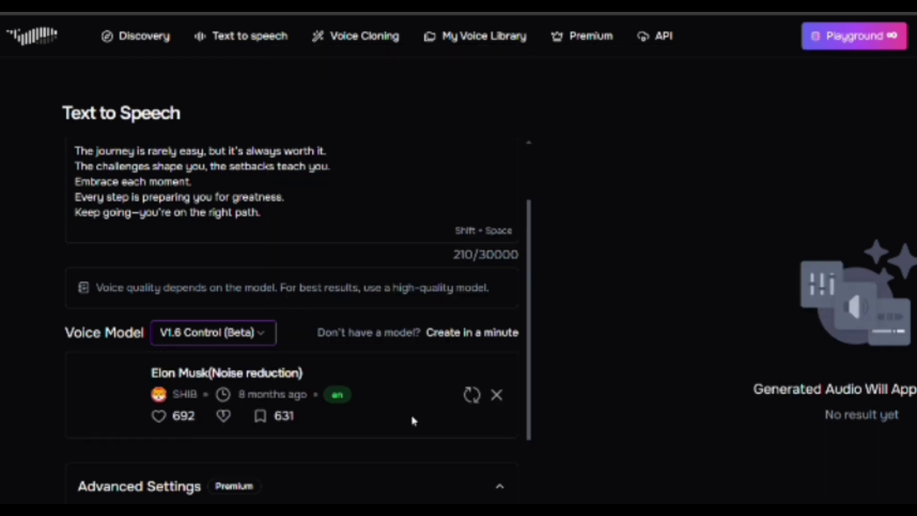
Step: Set speed to 1x in Advanced Settings and generate the speech
scroll(543, 428, down, 4)
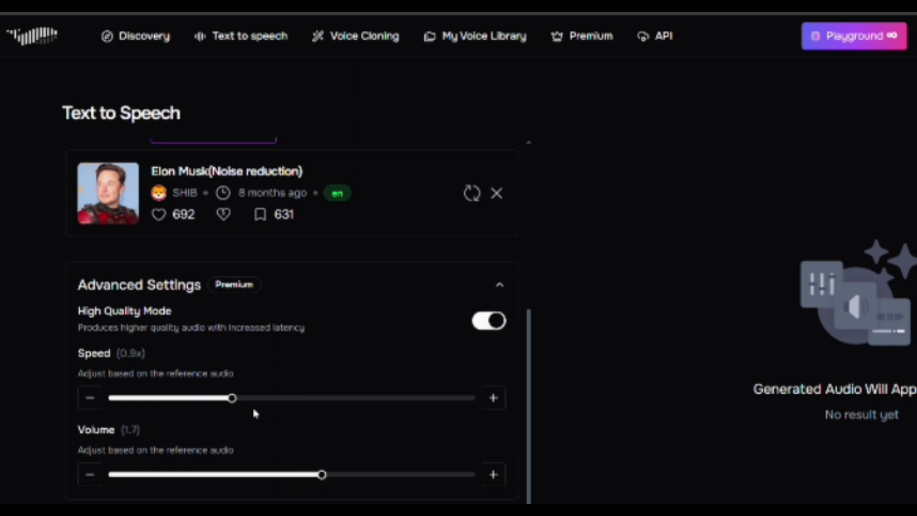
scroll(532, 393, down, 1)
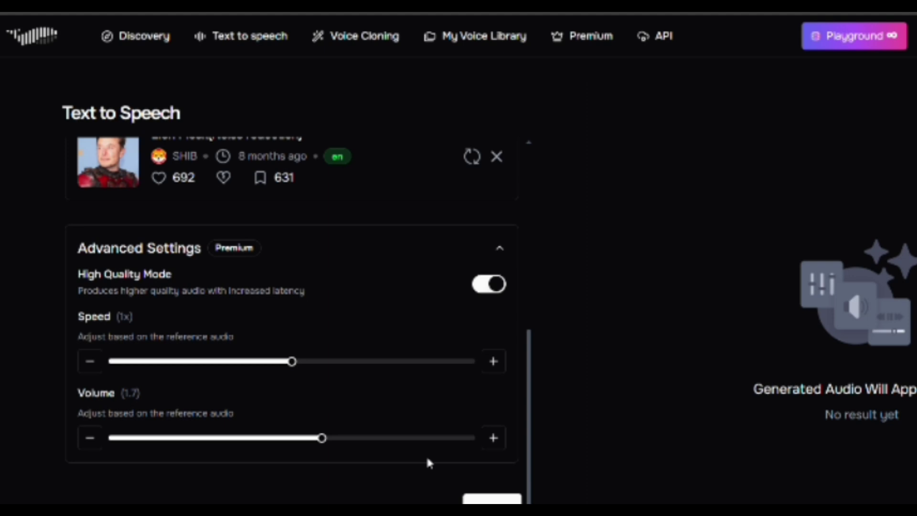
click(418, 472)
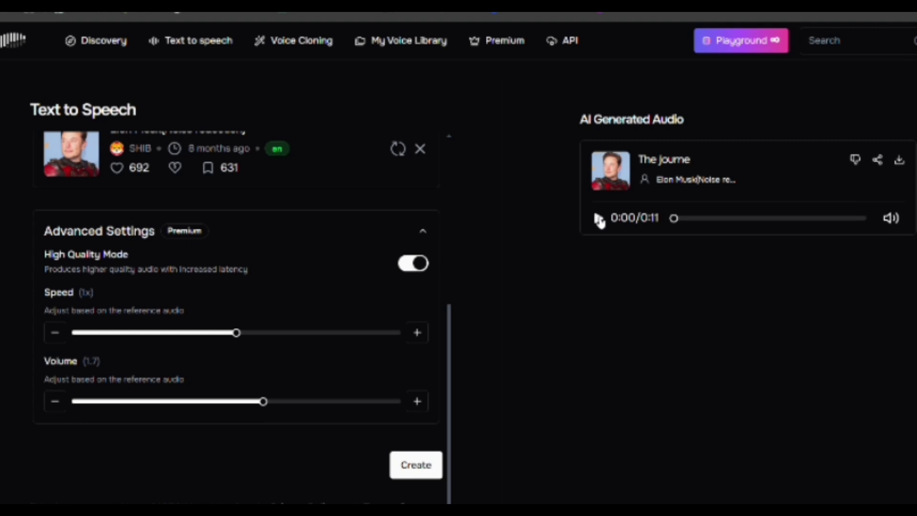
Step: Play the generated 11-second speech clip
click(599, 218)
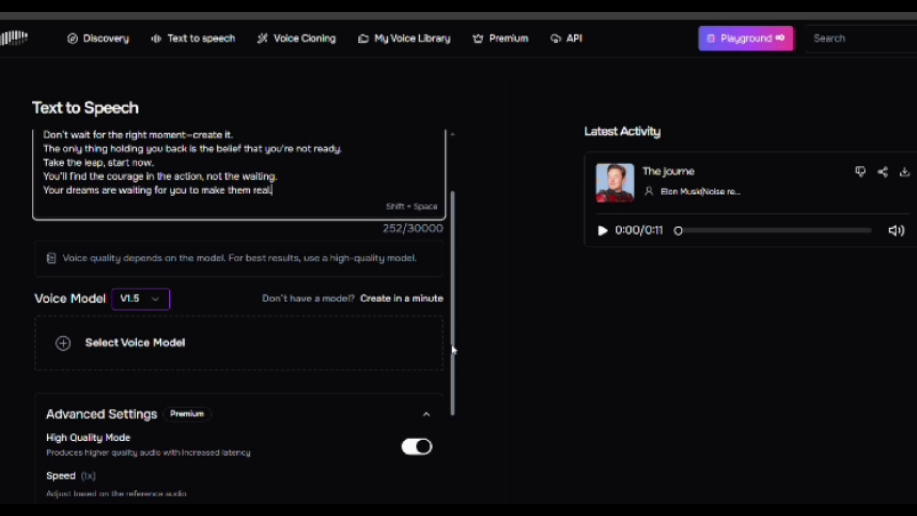
Step: Set the voice model to V1.6 Control (Beta), closing the voice picker without choosing
click(148, 300)
click(174, 354)
scroll(195, 334, down, 1)
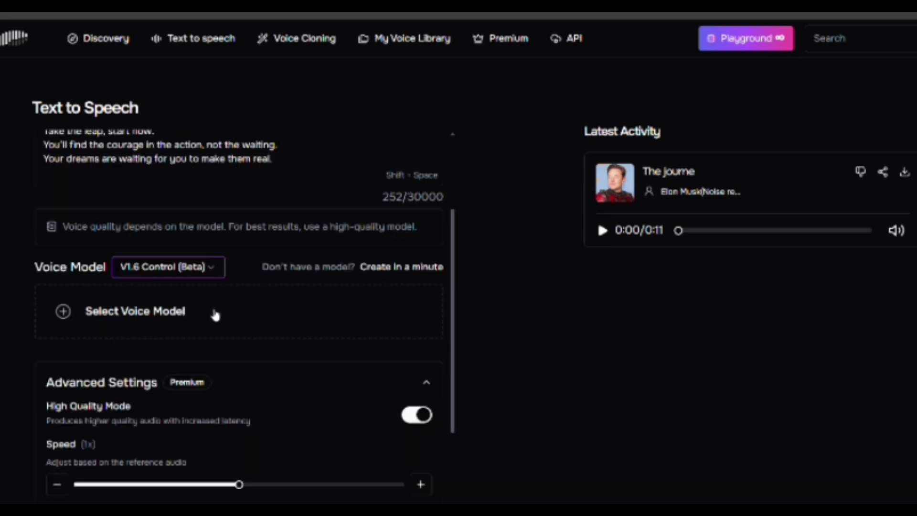
click(213, 313)
drag(748, 192, 750, 343)
key(Escape)
Step: Go to Voice Cloning and scroll through the Build New Voice form
click(400, 268)
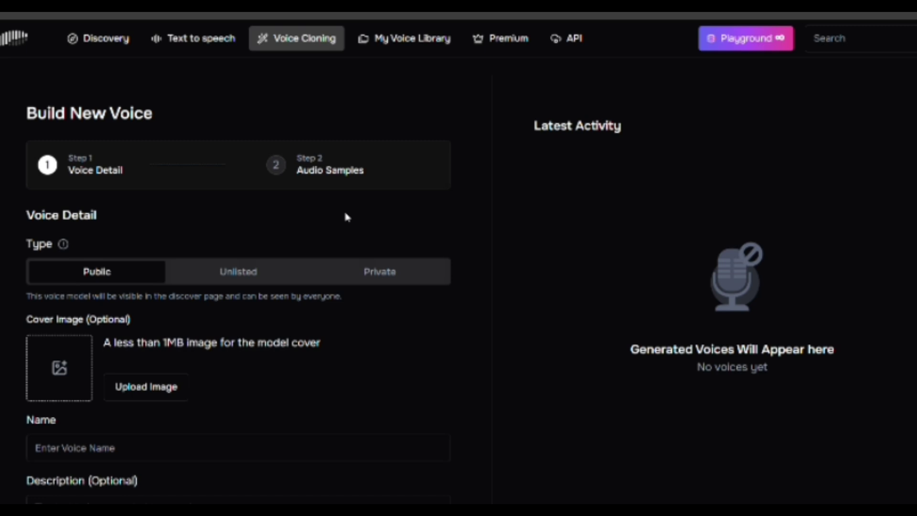
scroll(459, 258, down, 7)
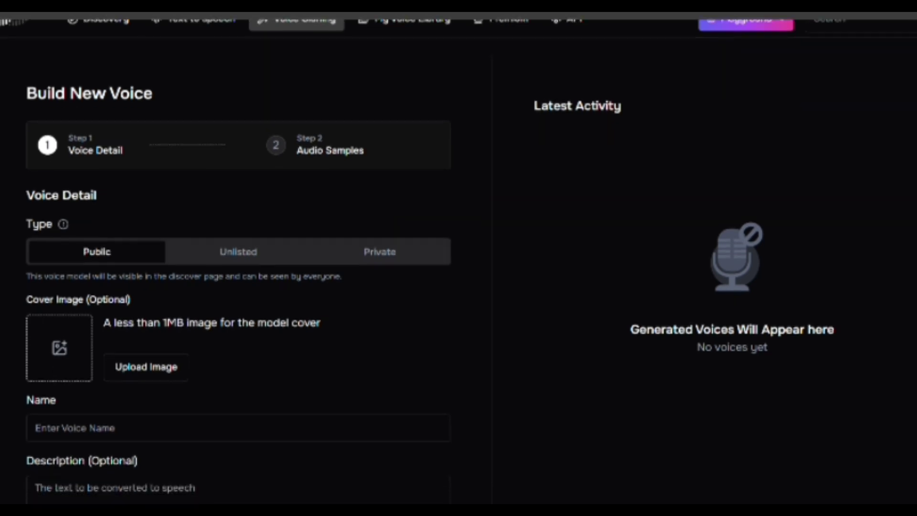
scroll(239, 258, down, 4)
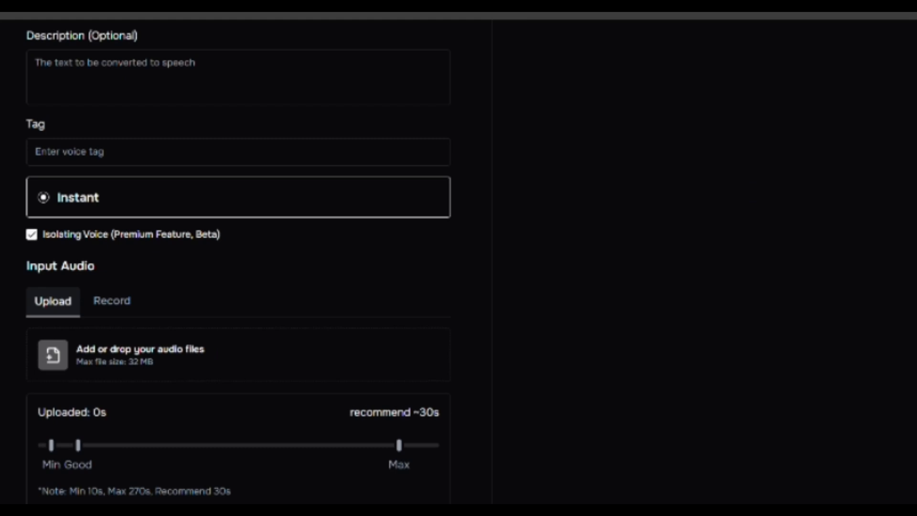
Step: Name the new voice 'Danzel', leave the description blank, and keep its type Public
click(239, 294)
text(D)
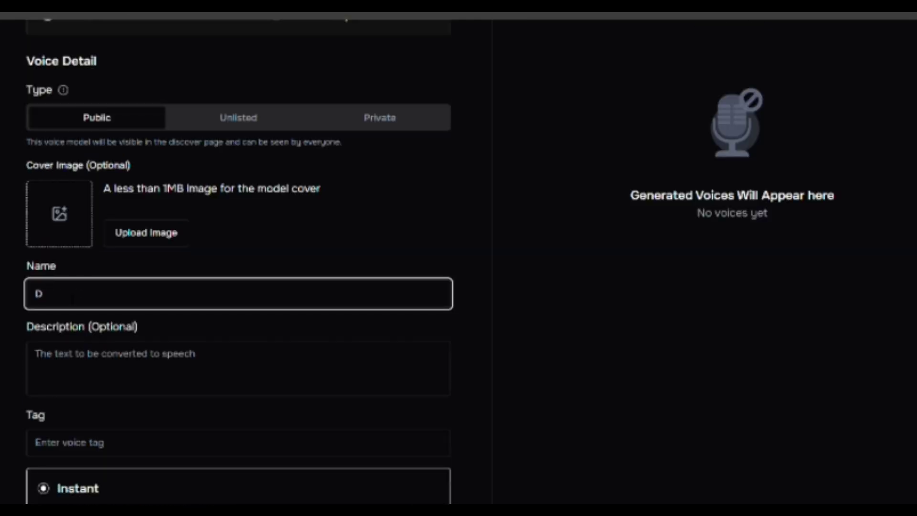
text(anzel)
click(35, 353)
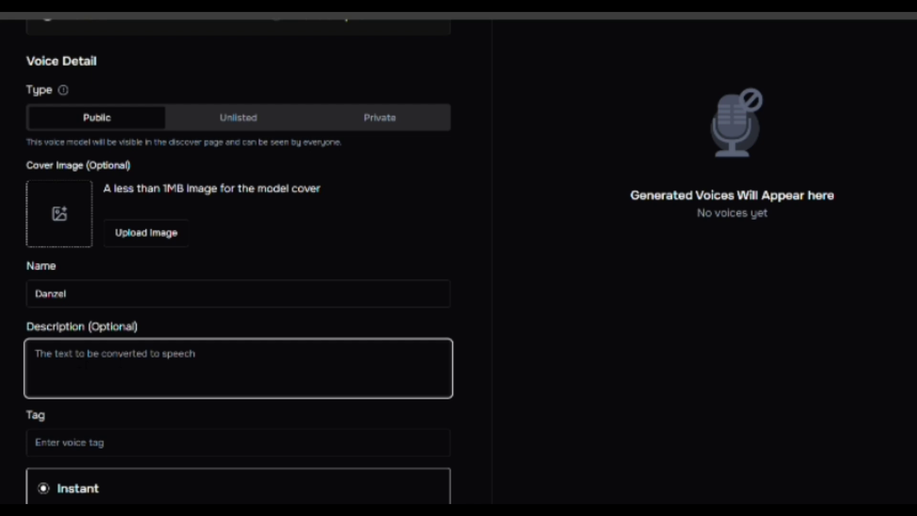
click(275, 323)
scroll(239, 239, down, 1)
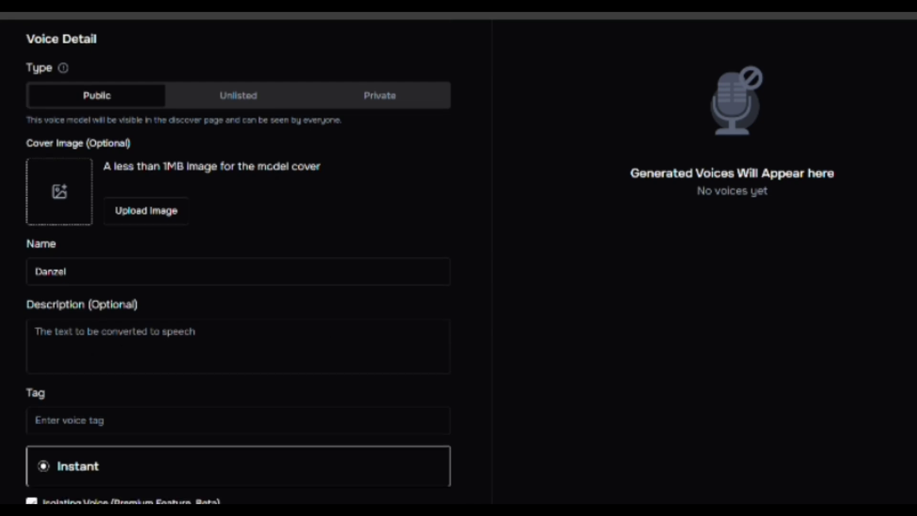
click(236, 97)
click(381, 96)
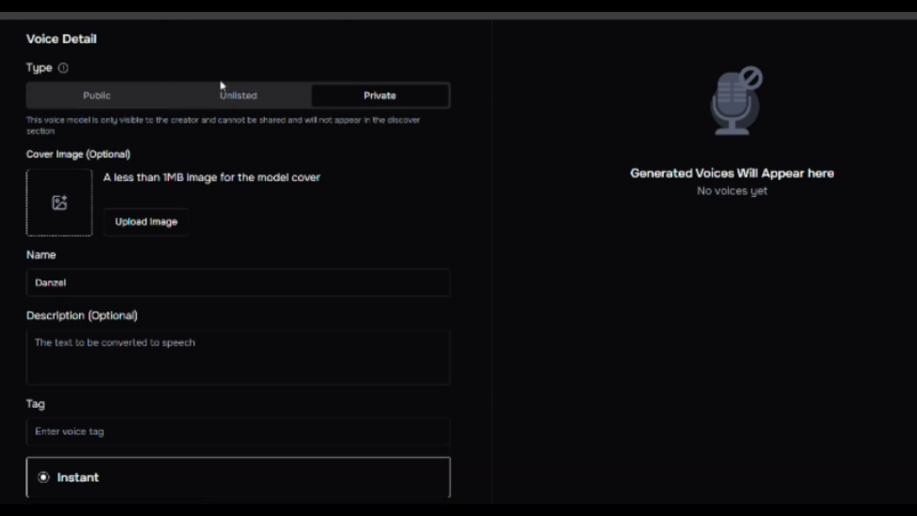
click(114, 98)
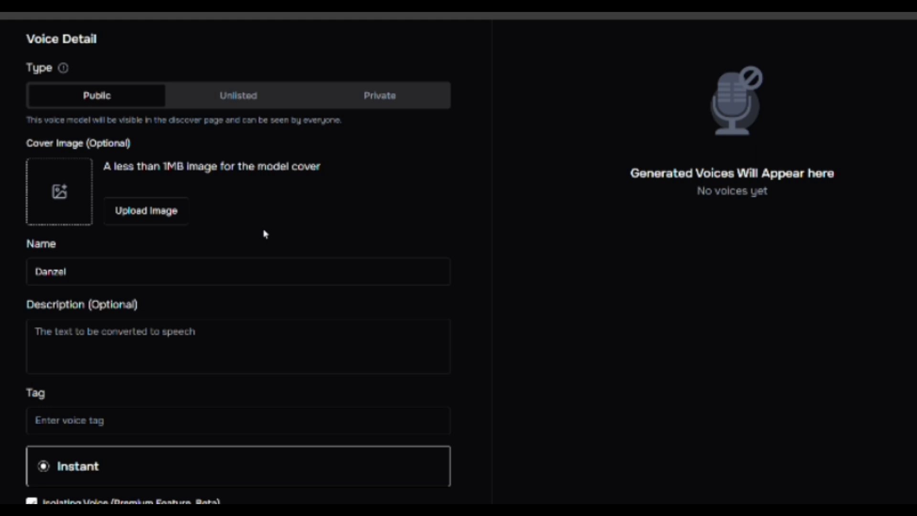
Step: Create the cloned voice from the 36-second clip and save it with its default sample
scroll(290, 198, down, 6)
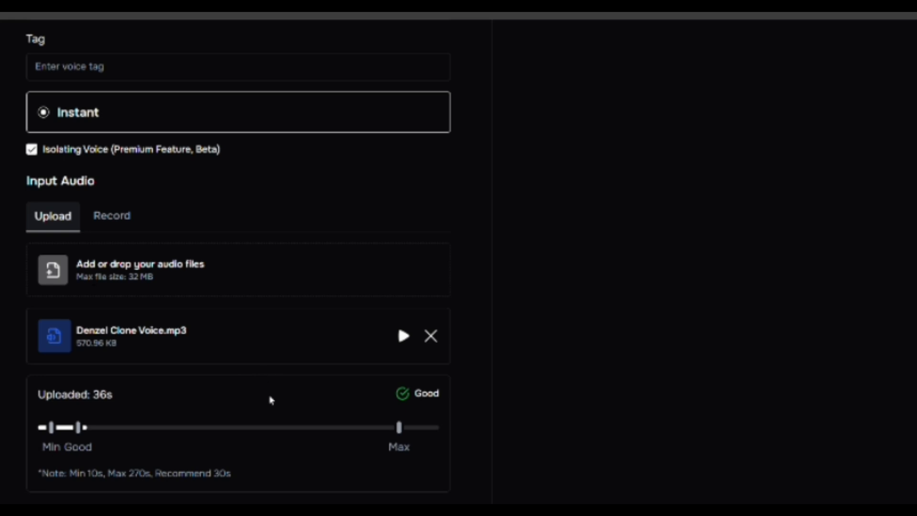
click(93, 444)
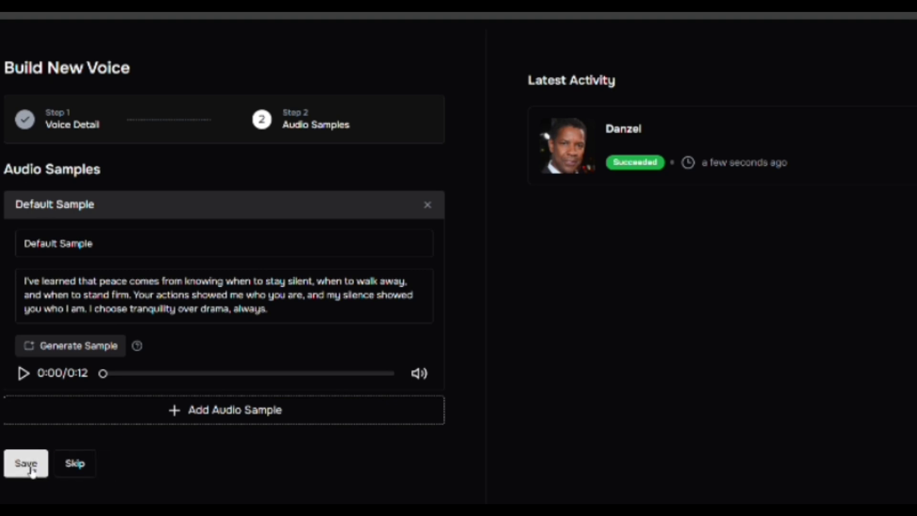
click(29, 467)
Step: Select the newly cloned voice for text to speech and generate speech from the new text
click(794, 150)
scroll(445, 383, down, 5)
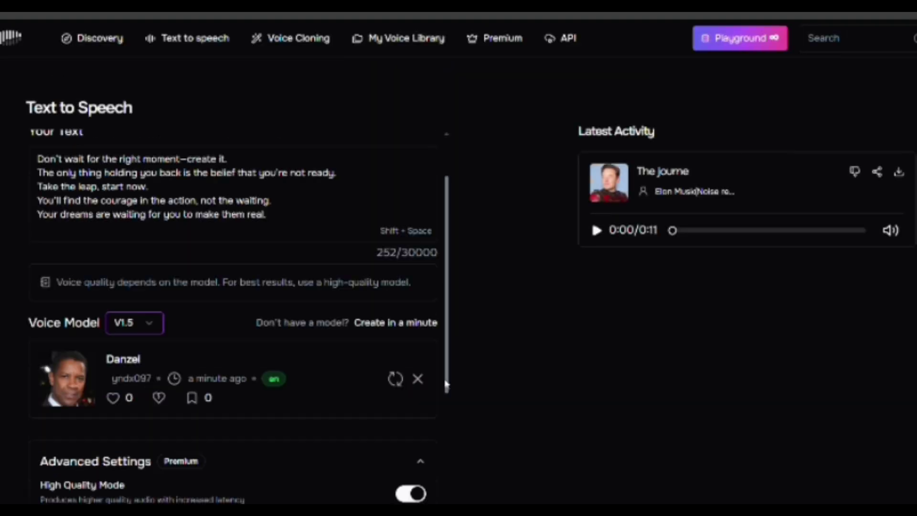
click(413, 482)
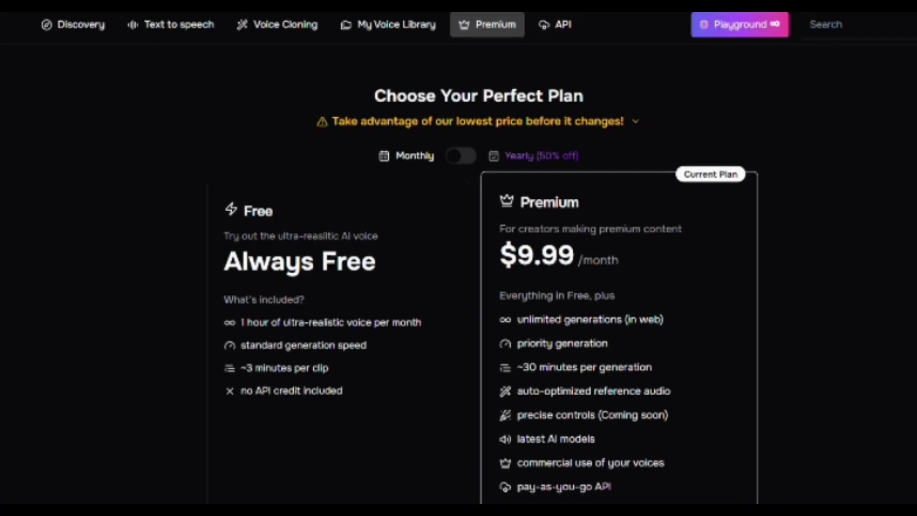
Step: Switch the pricing page to Yearly billing so Premium shows $4.99/month instead of $9.99
scroll(459, 258, down, 2)
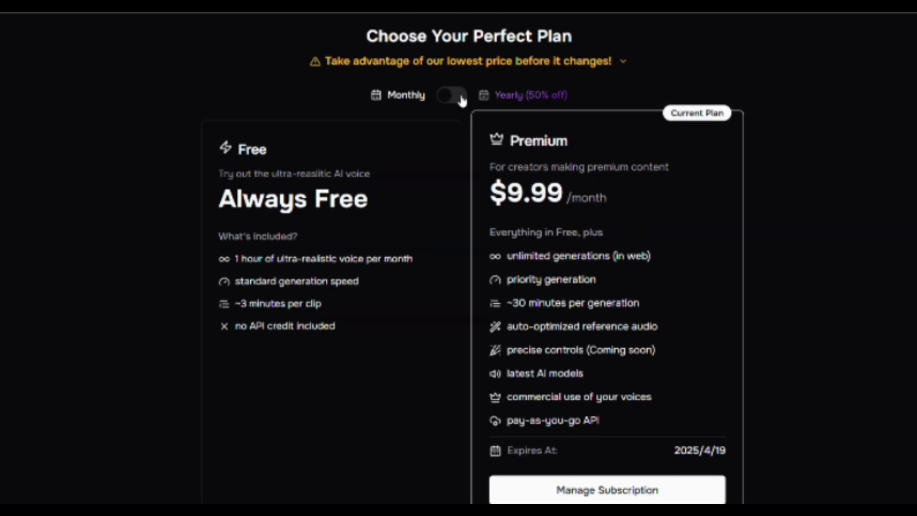
click(461, 88)
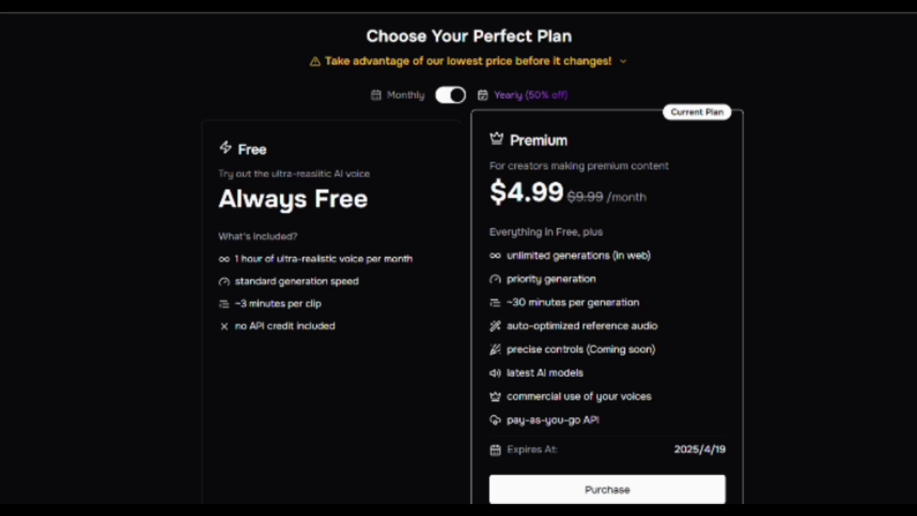
scroll(458, 258, down, 1)
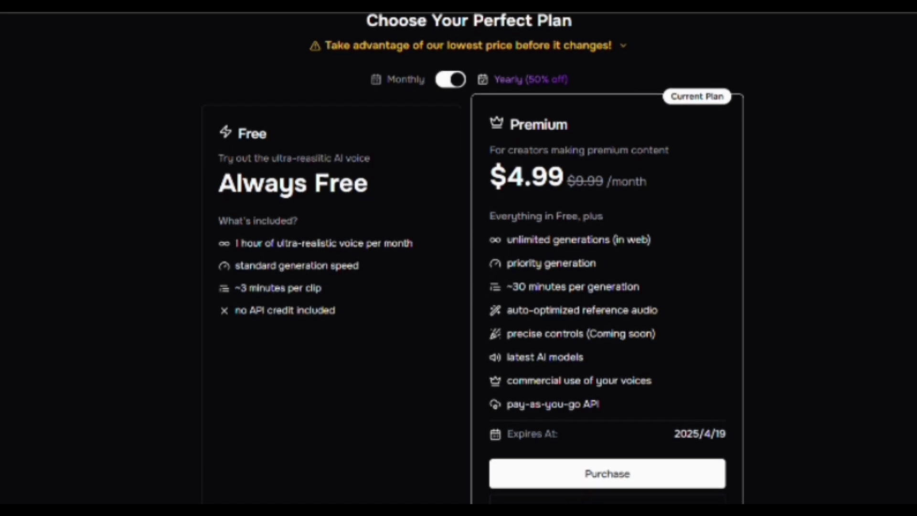
scroll(458, 257, up, 1)
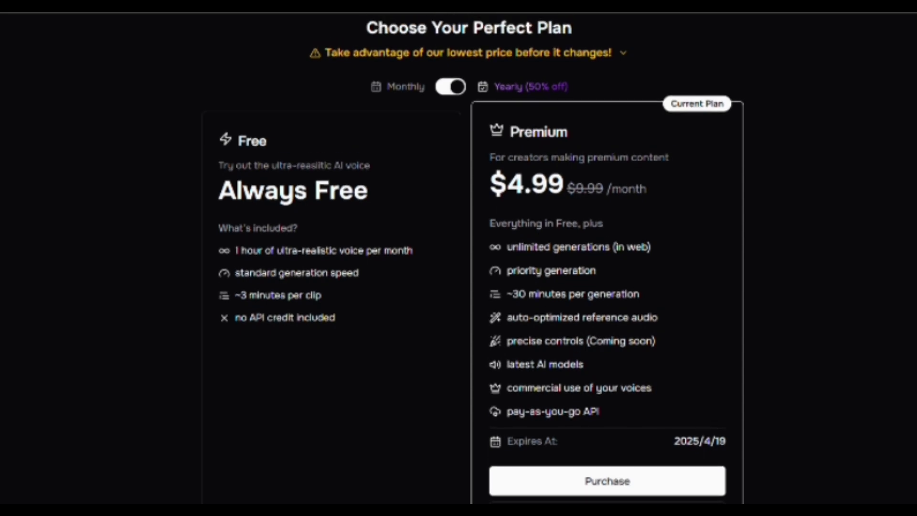